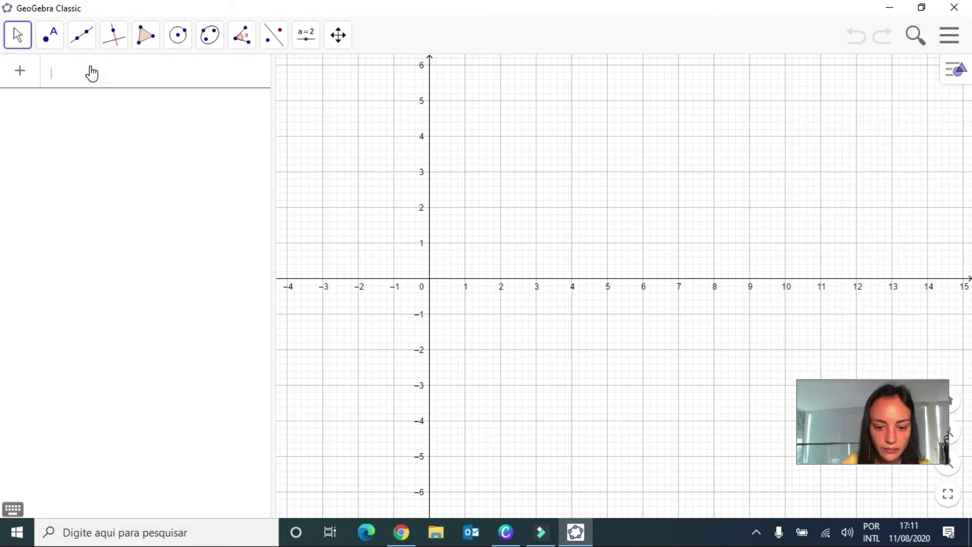
# Plot a point at coordinates (1, 3)
pyautogui.write('(')
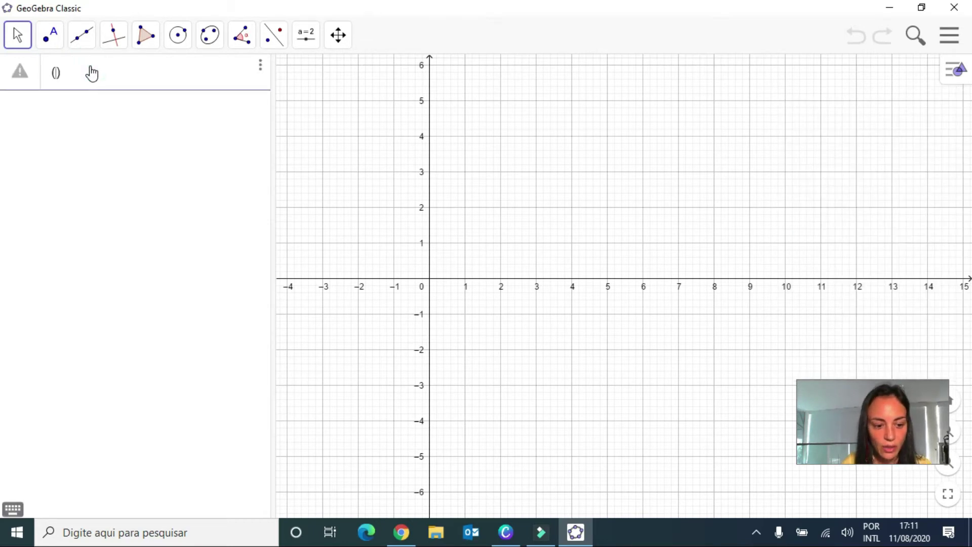
pyautogui.write('1')
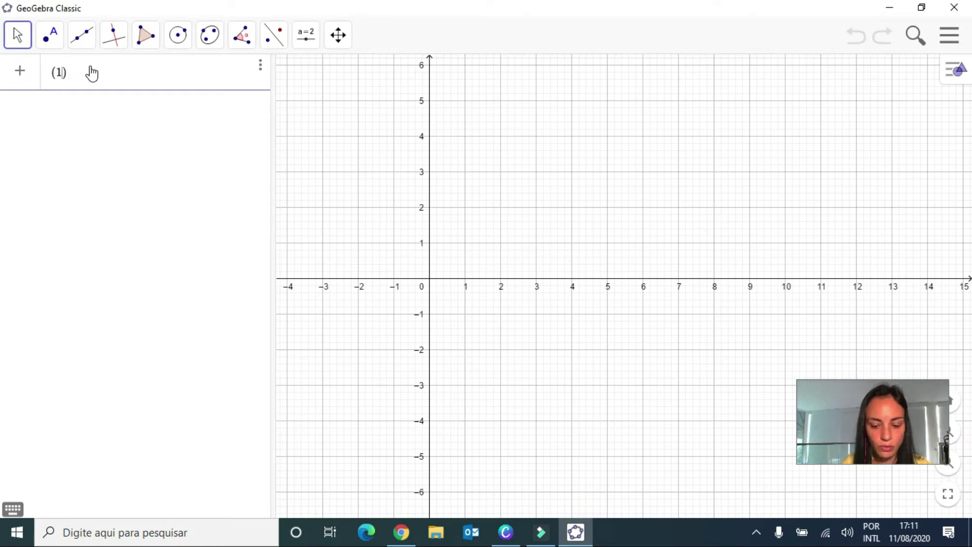
pyautogui.write(', 3')
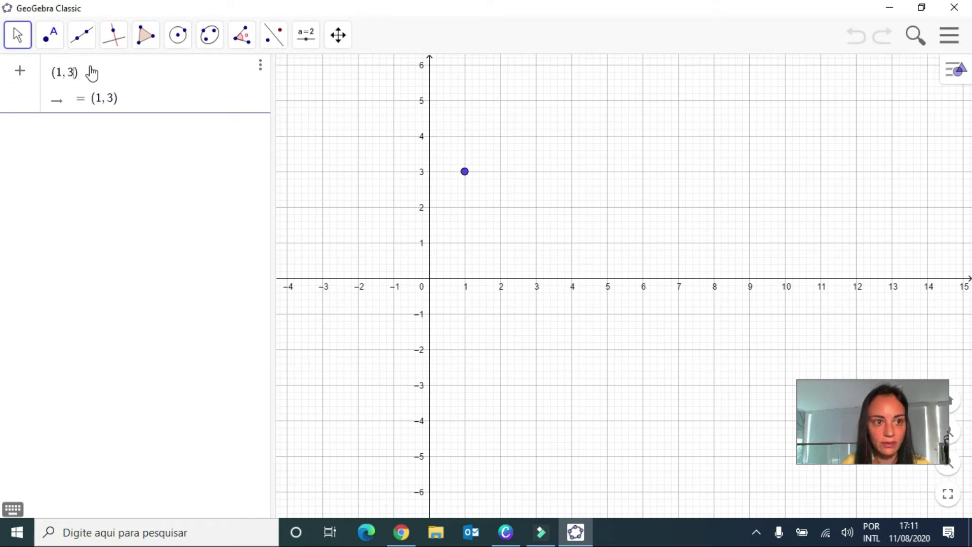
pyautogui.press('Return')
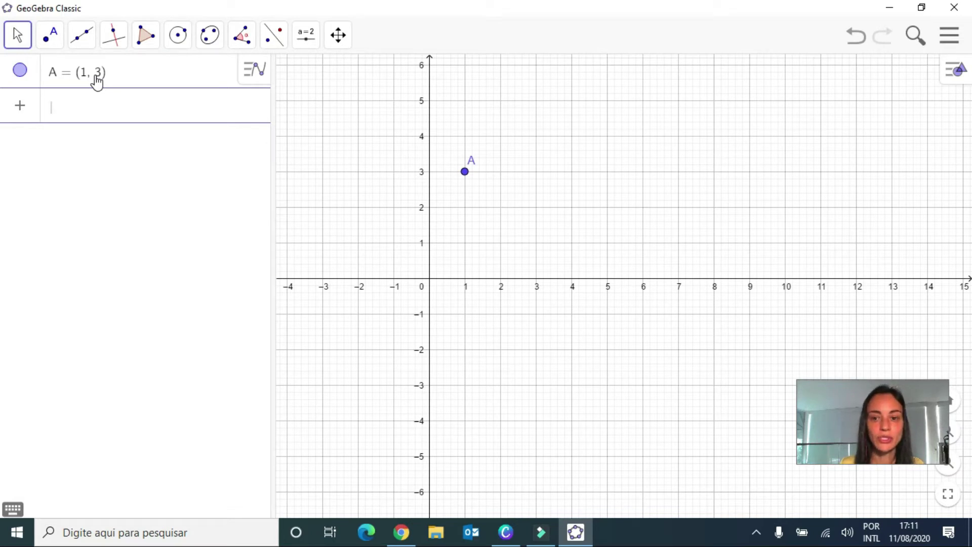
# Draw a line through the y-axis at (0, 1) and point A
pyautogui.click(77, 44)
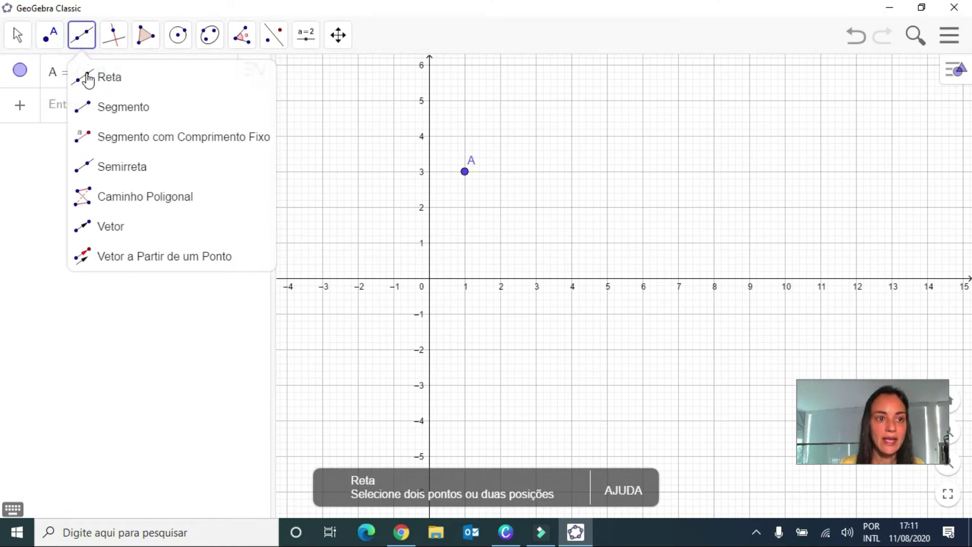
pyautogui.click(121, 80)
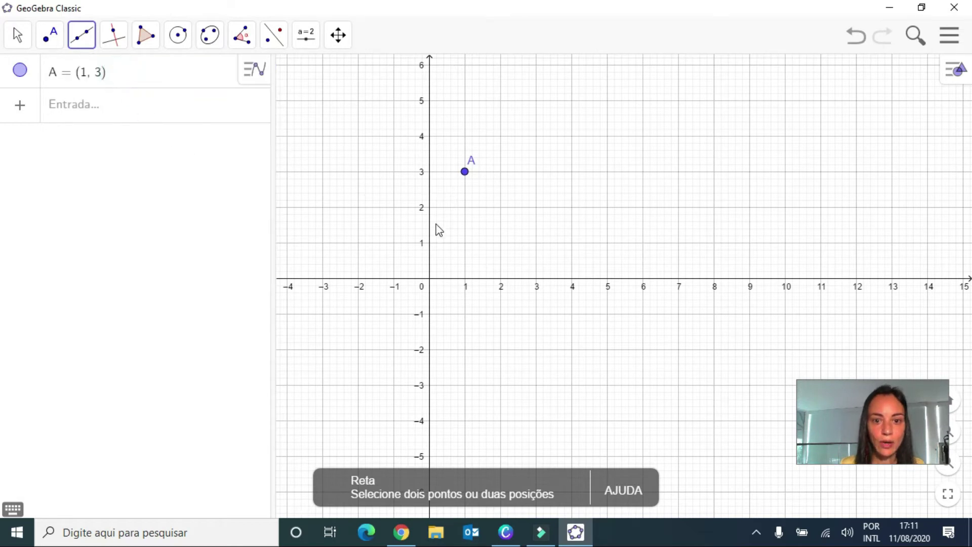
pyautogui.click(429, 246)
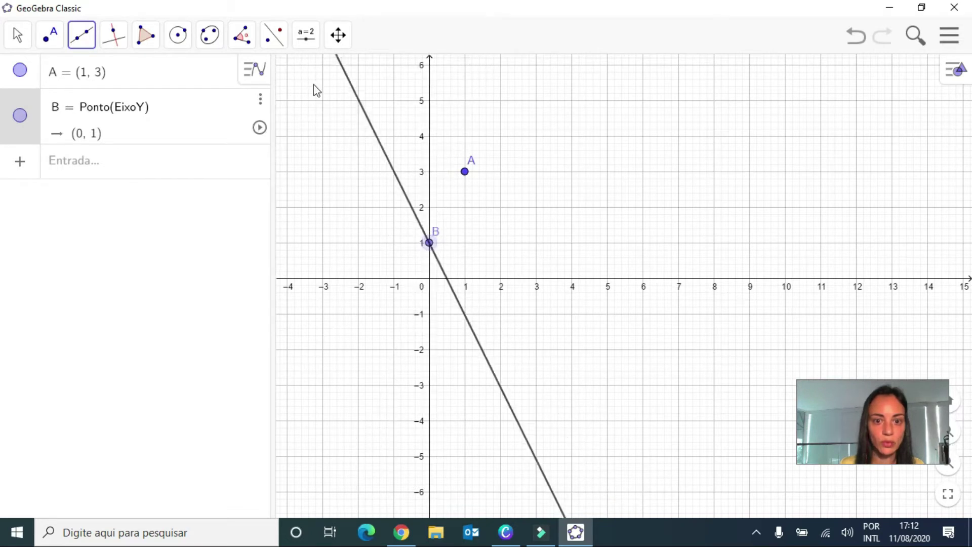
pyautogui.click(465, 172)
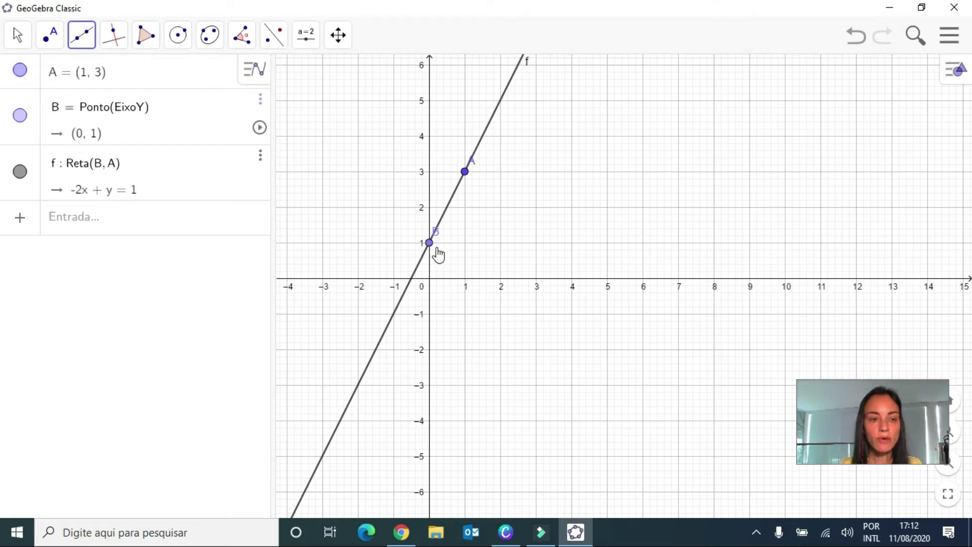
# Define the function g(x) = 2x + 1
pyautogui.click(93, 228)
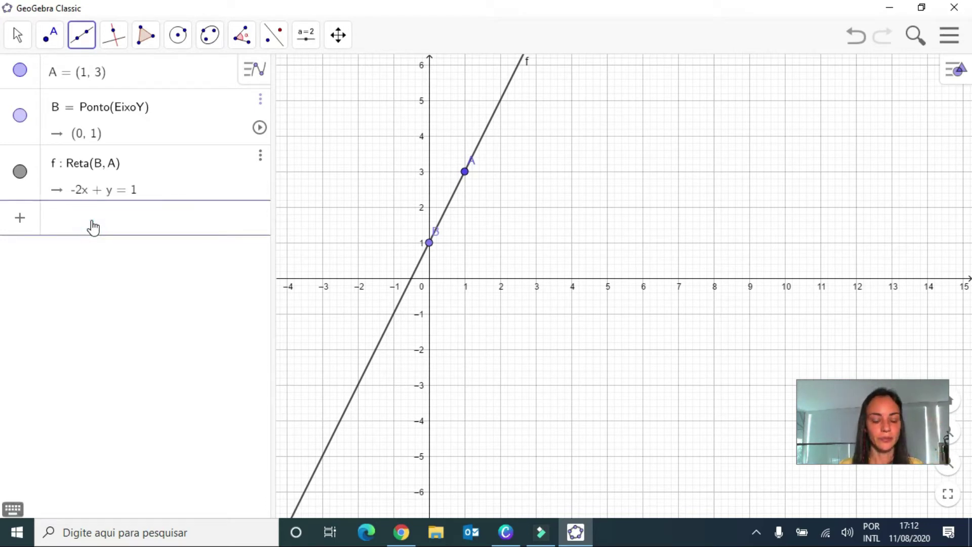
pyautogui.write('f(x)')
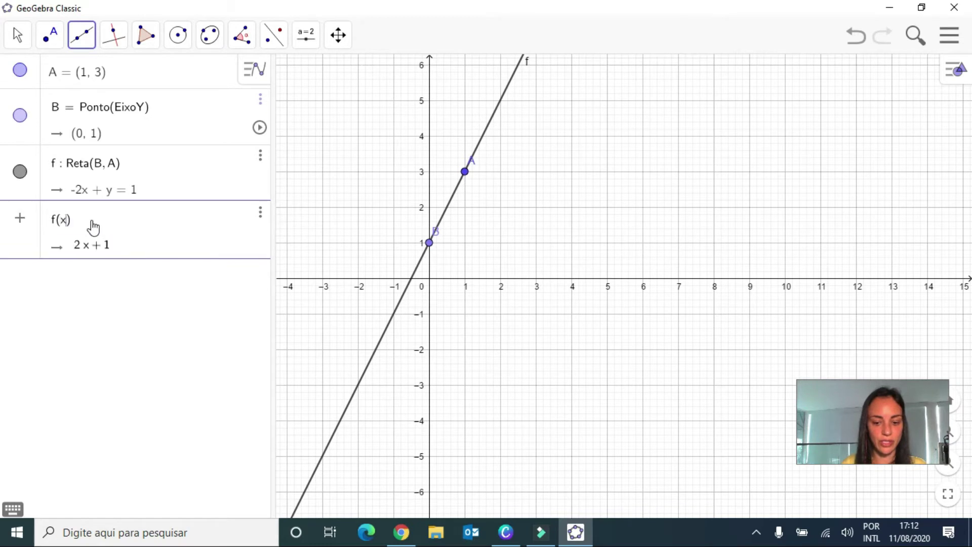
pyautogui.press('BackSpace')
pyautogui.press('BackSpace')
pyautogui.press('BackSpace')
pyautogui.press('BackSpace')
pyautogui.write('g(x) ')
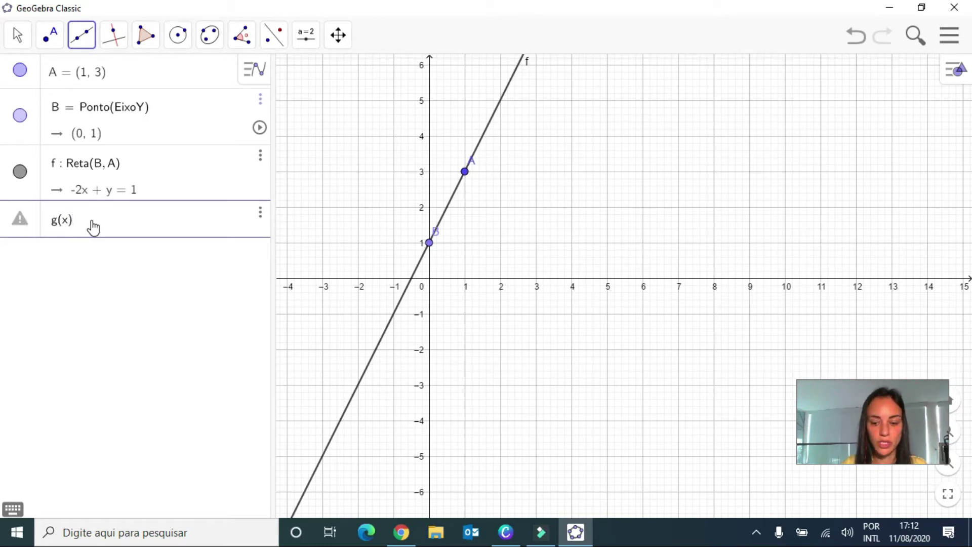
pyautogui.write('= 2x')
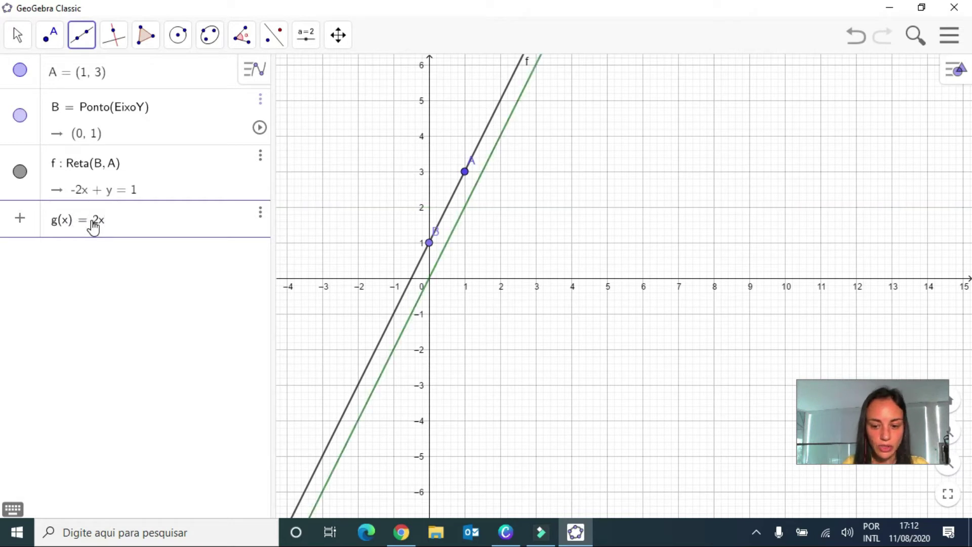
pyautogui.write(' + 1')
pyautogui.press('Return')
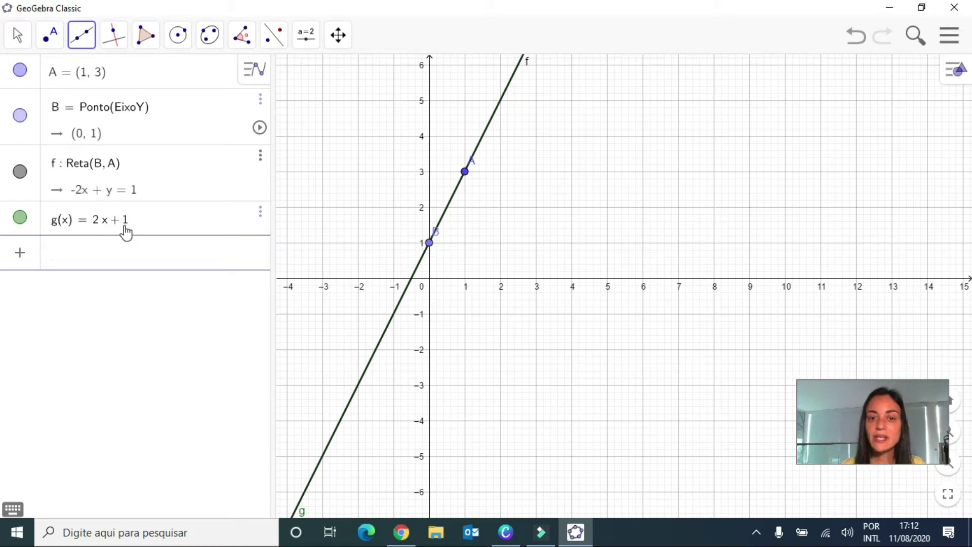
# Plot two more points at coordinates (2, 5) and (2, 4)
pyautogui.click(97, 260)
pyautogui.write('(2,5')
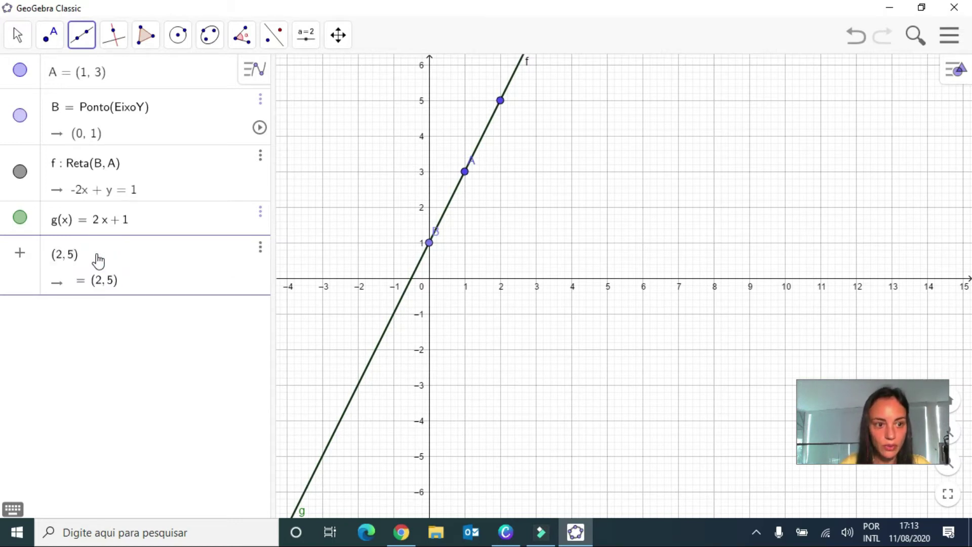
pyautogui.press('Return')
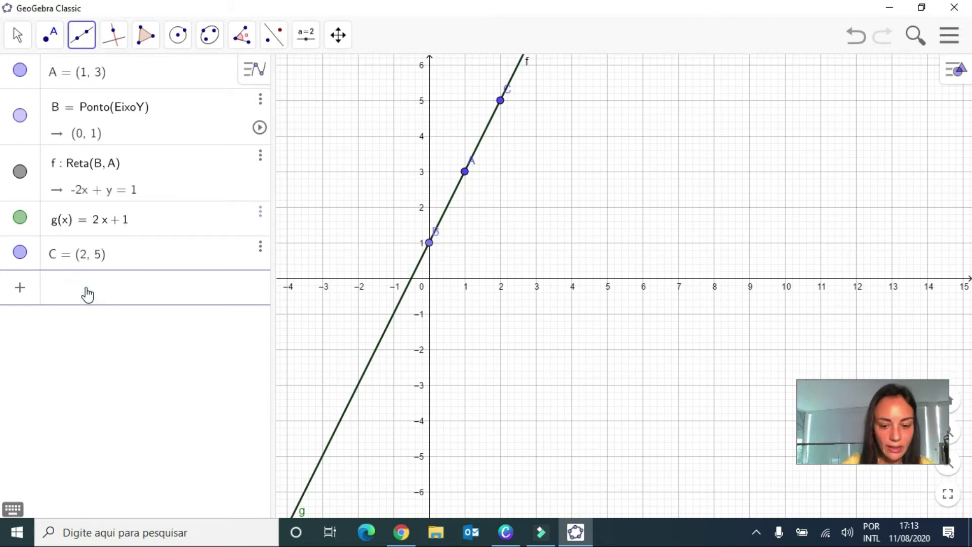
pyautogui.write('(2,4)')
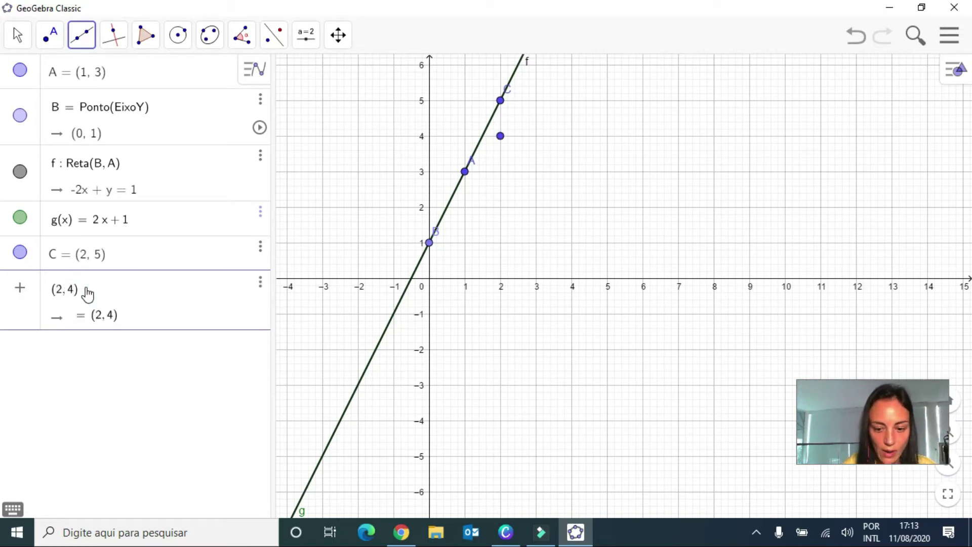
pyautogui.press('Return')
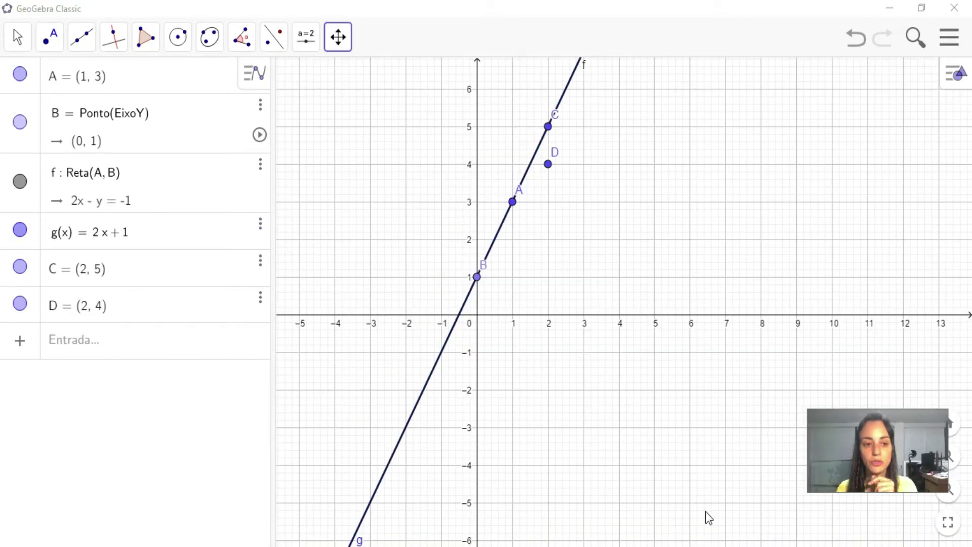
# Create a slider for the number k with the value 2
pyautogui.click(108, 345)
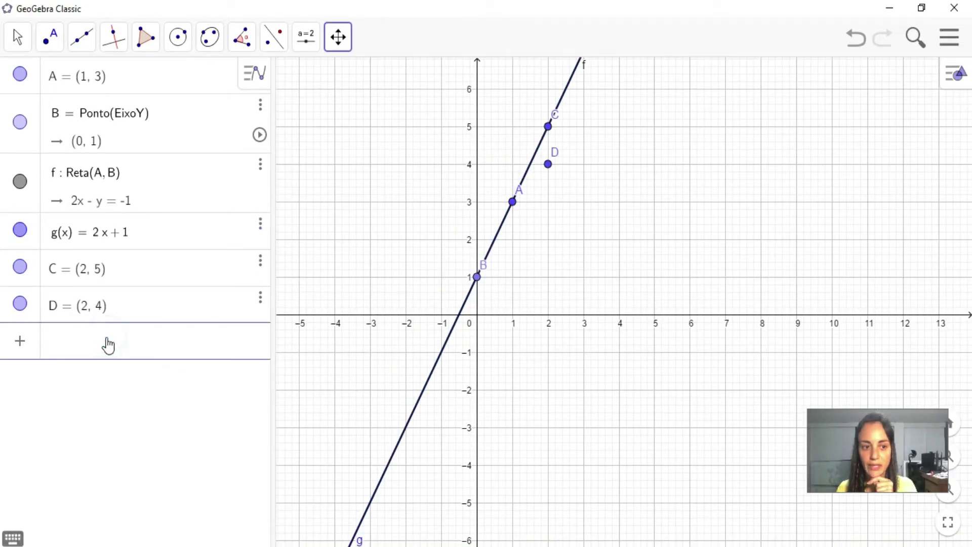
pyautogui.write('k = 2')
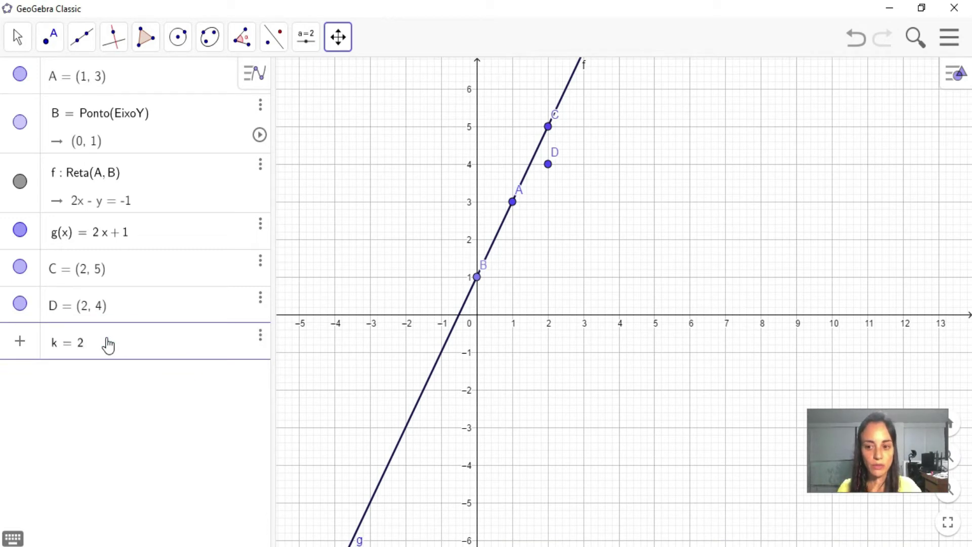
pyautogui.press('Return')
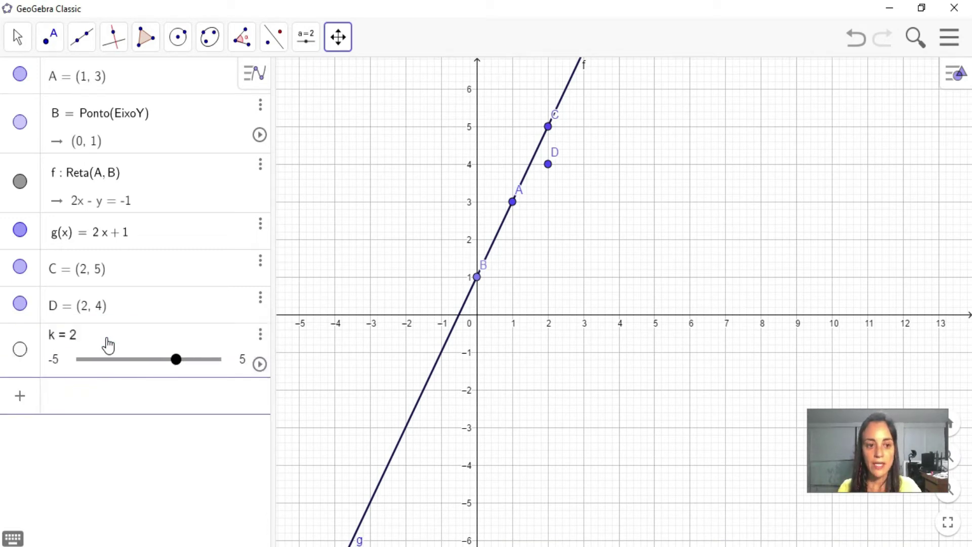
# Plot the point (k, g(k)) and lower the slider value of k to move that point along the graph
pyautogui.write('(k, ')
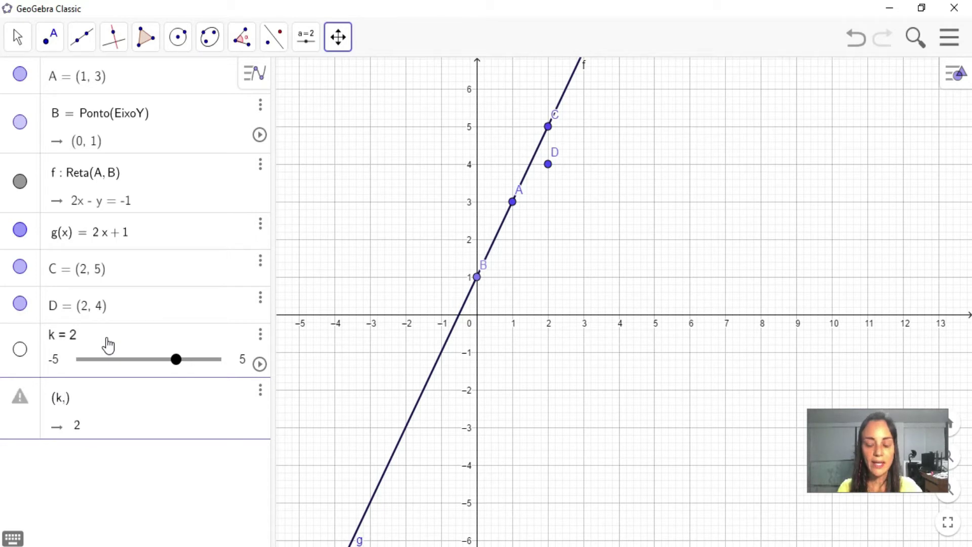
pyautogui.write('g')
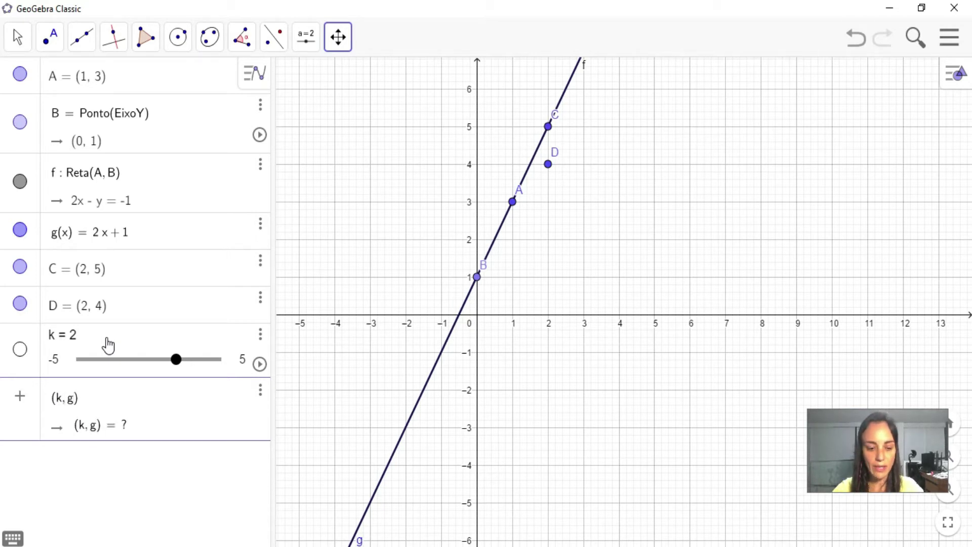
pyautogui.write('(k')
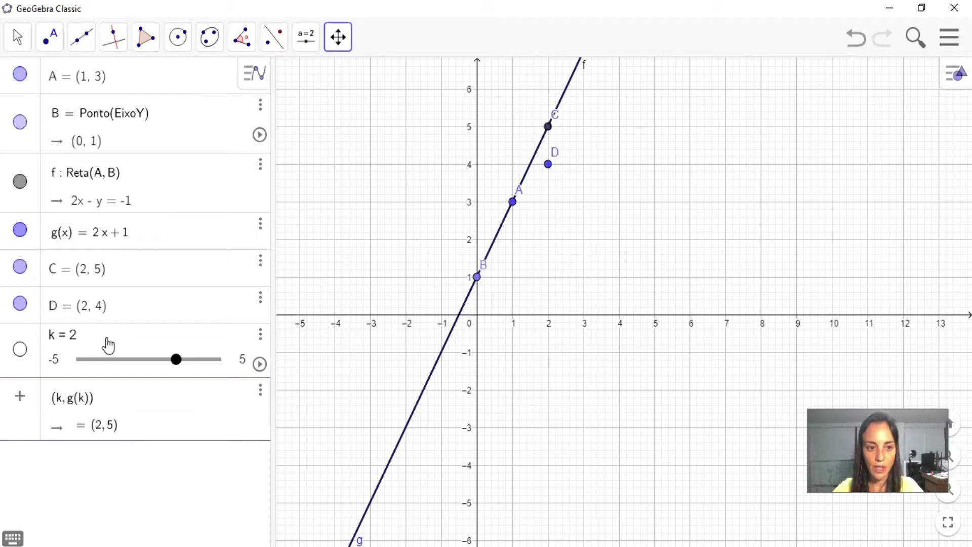
pyautogui.press('Return')
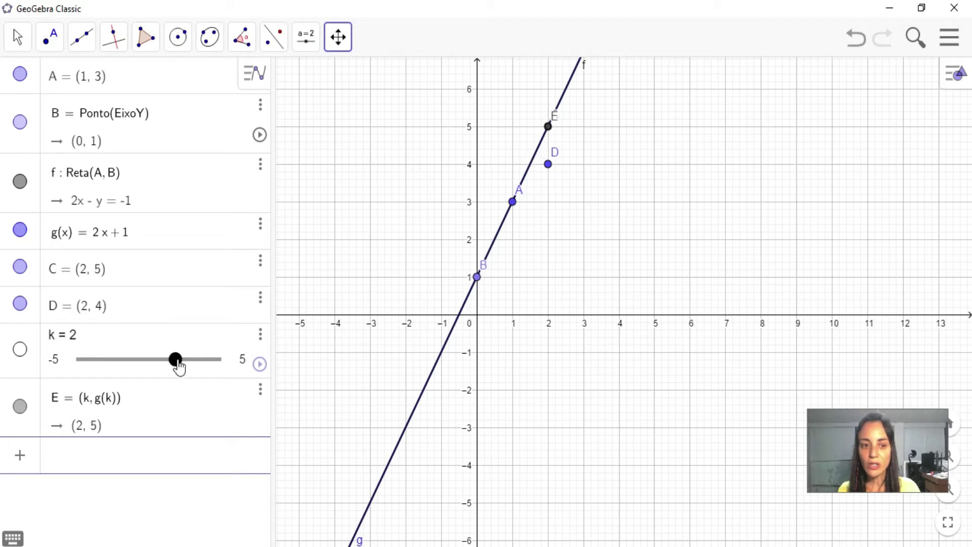
pyautogui.moveTo(179, 367); pyautogui.dragTo(150, 373)
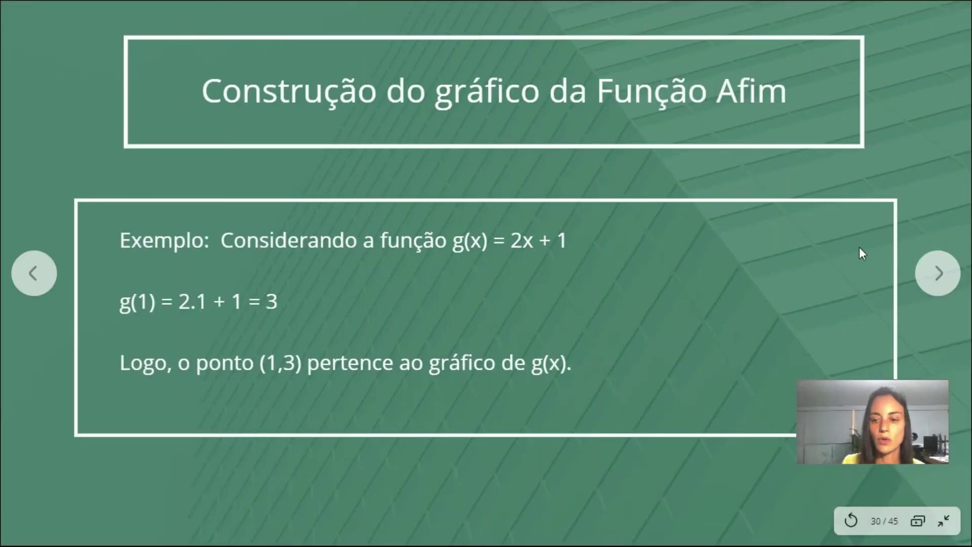
pyautogui.click(934, 274)
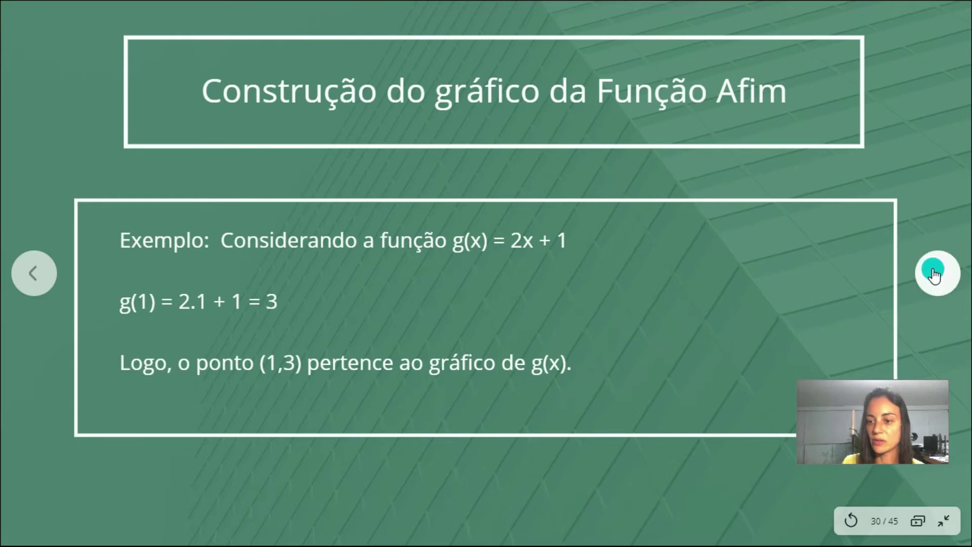
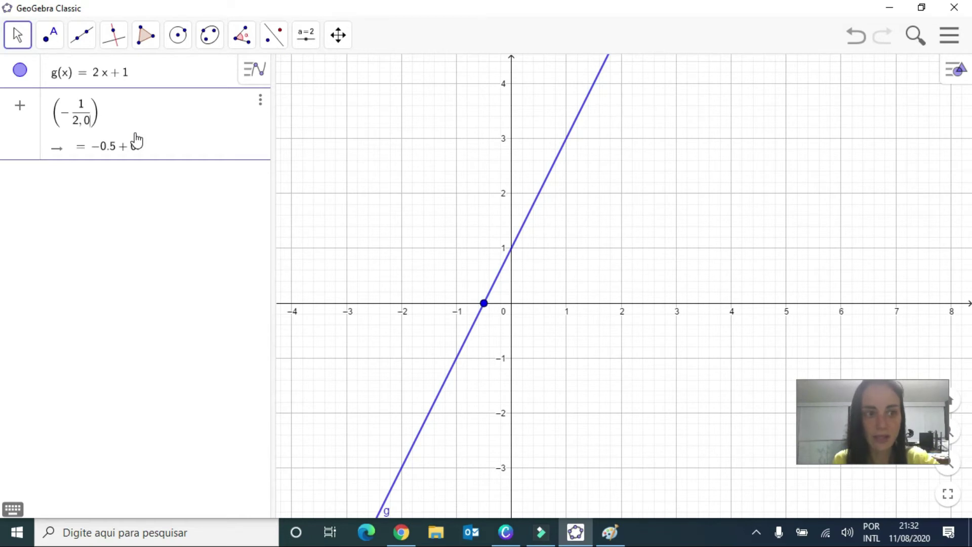
# Correct the point entry to (-1/2, 0), with the zero as a separate coordinate outside the fraction, and plot it
pyautogui.press('BackSpace')
pyautogui.press('BackSpace')
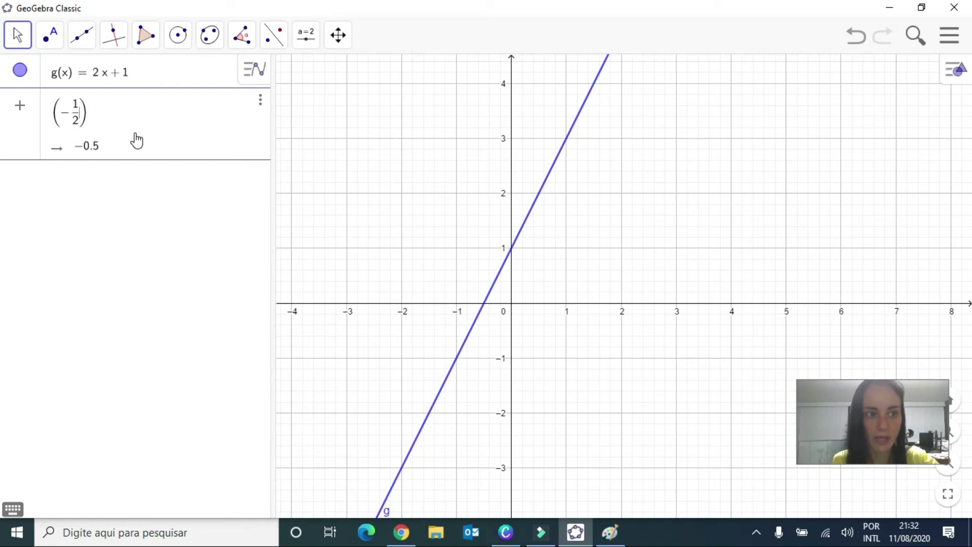
pyautogui.write(',0')
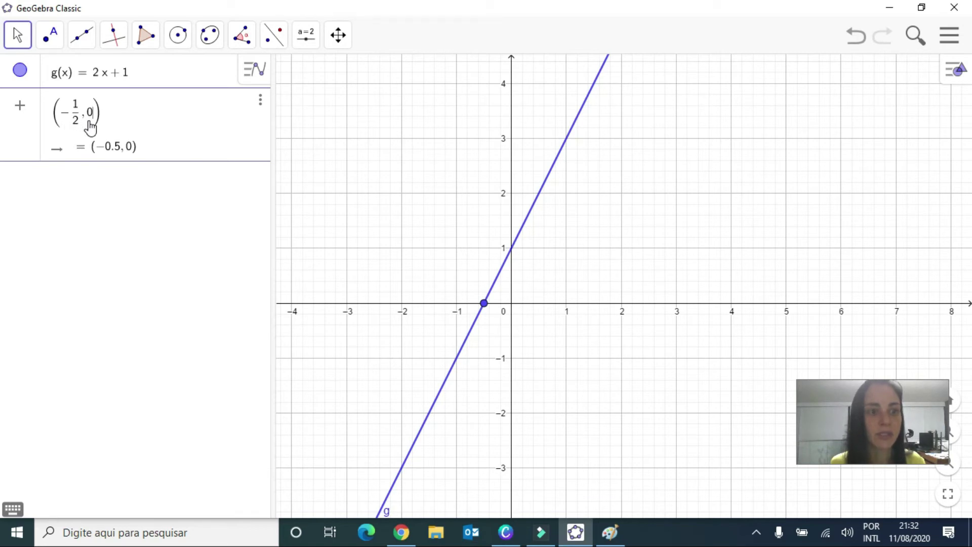
pyautogui.press('Return')
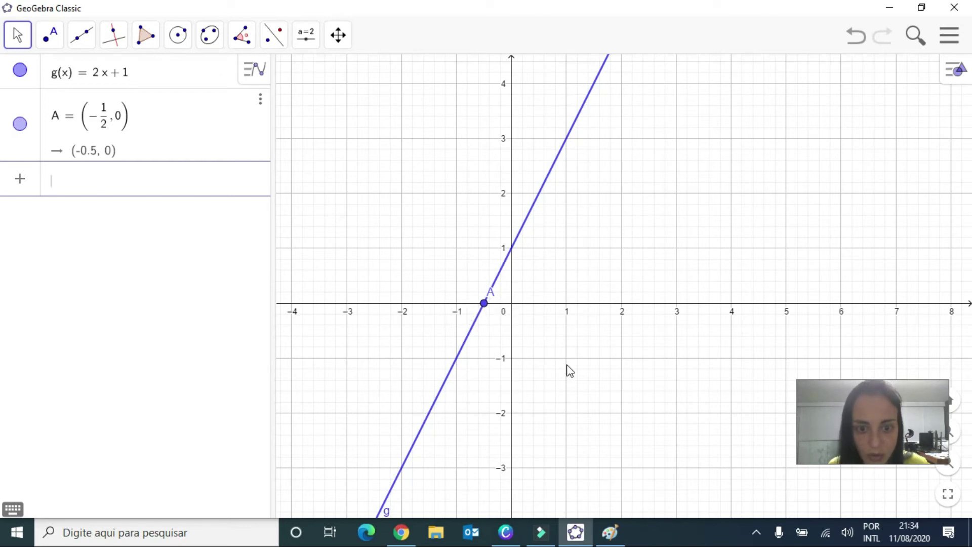
pyautogui.scroll(1, 570, 371)
pyautogui.scroll(2, 569, 371)
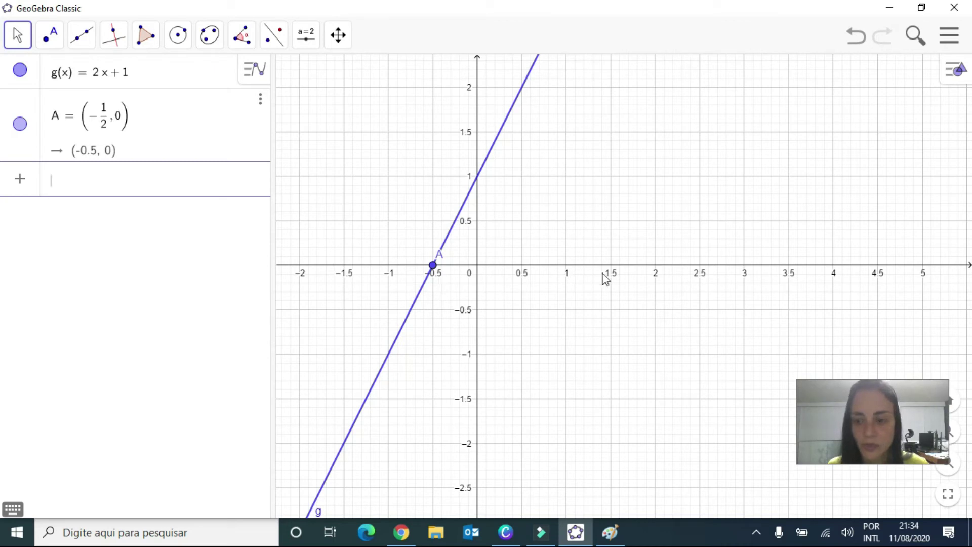
pyautogui.moveTo(567, 287); pyautogui.dragTo(498, 386)
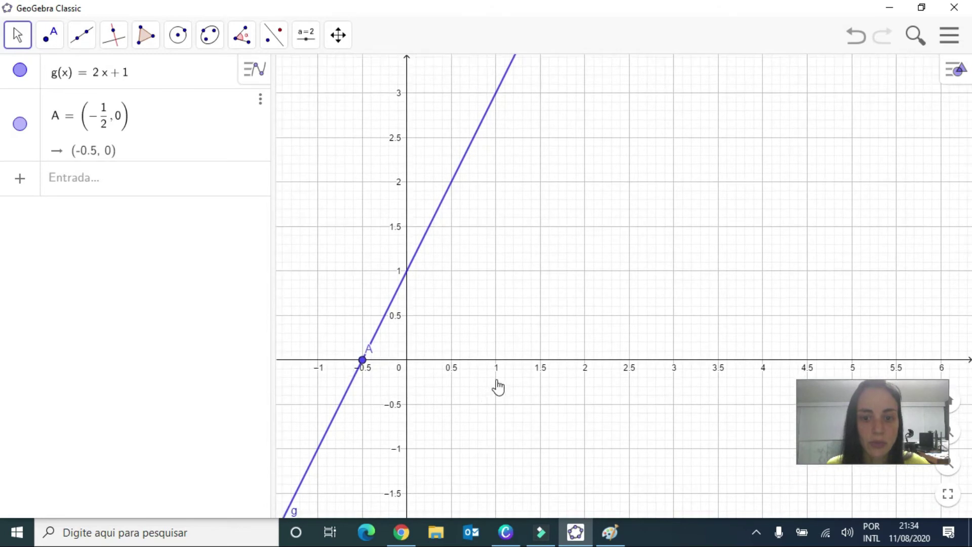
pyautogui.moveTo(551, 354); pyautogui.dragTo(493, 434)
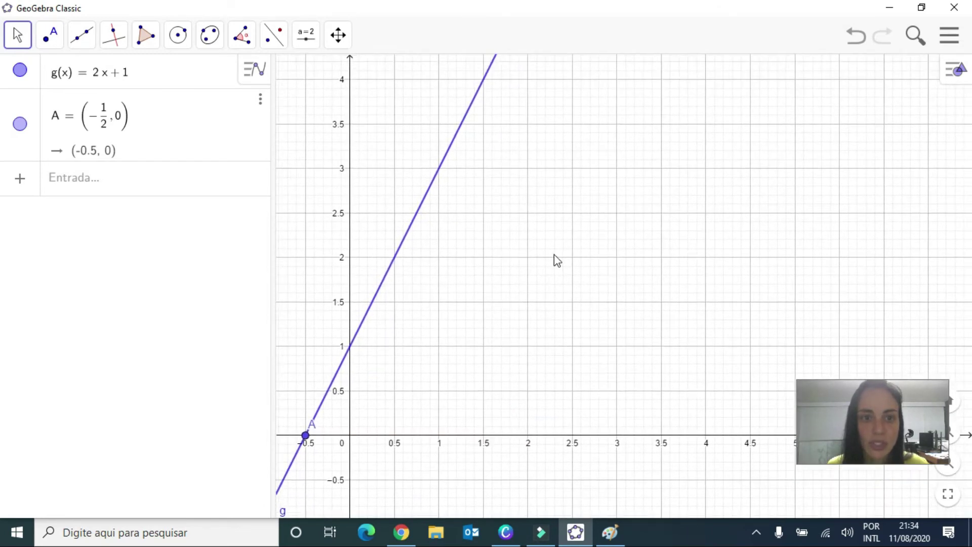
pyautogui.scroll(-4, 491, 255)
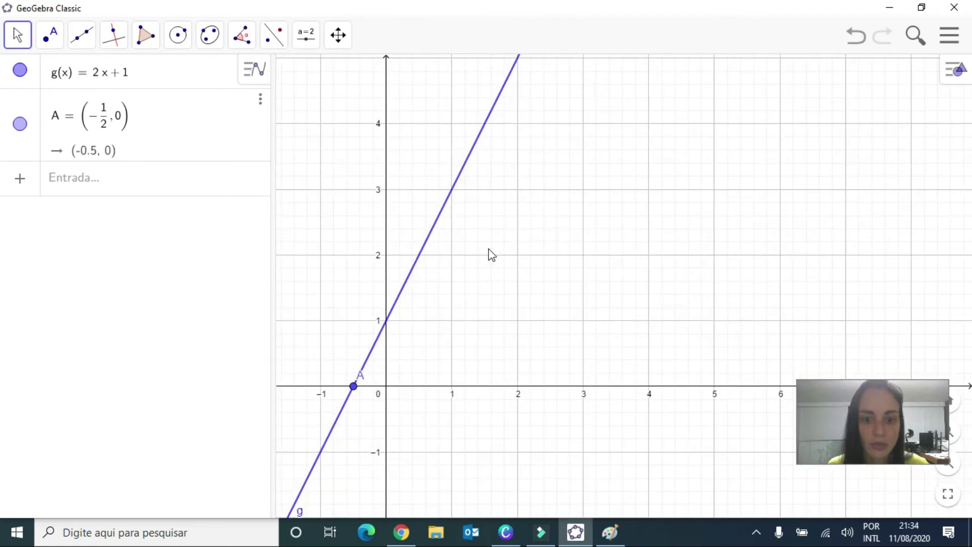
pyautogui.scroll(-1, 491, 255)
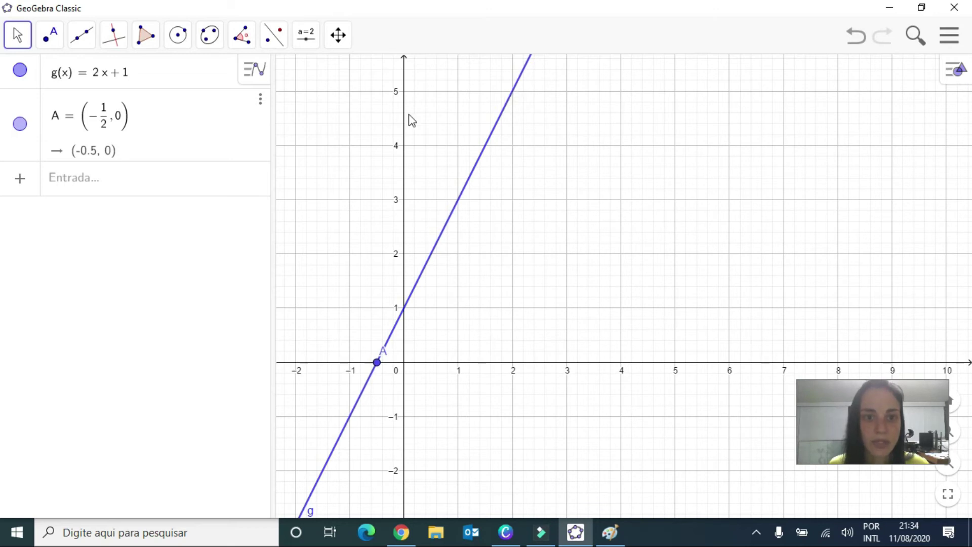
# Plot another point of the function at coordinates (2, 5)
pyautogui.click(130, 179)
pyautogui.write('(')
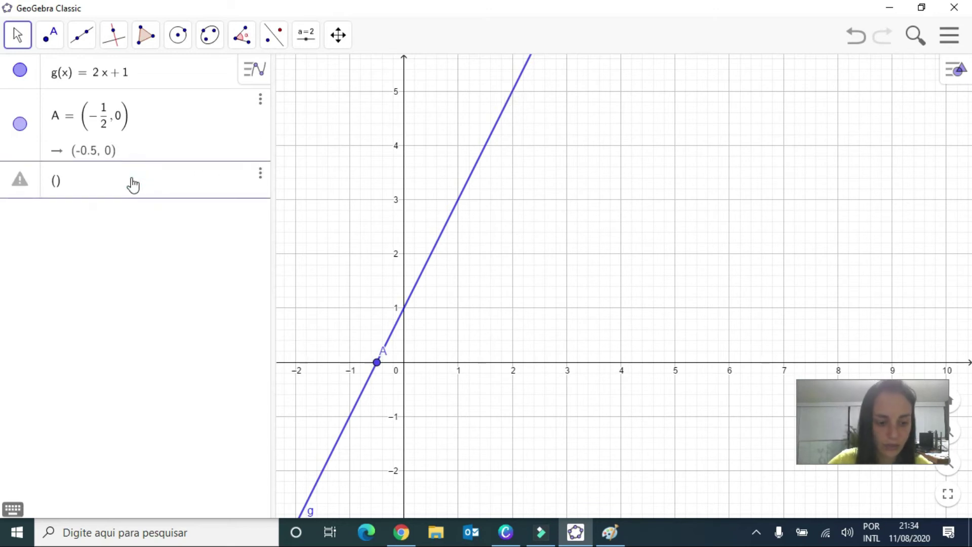
pyautogui.write('2, 5')
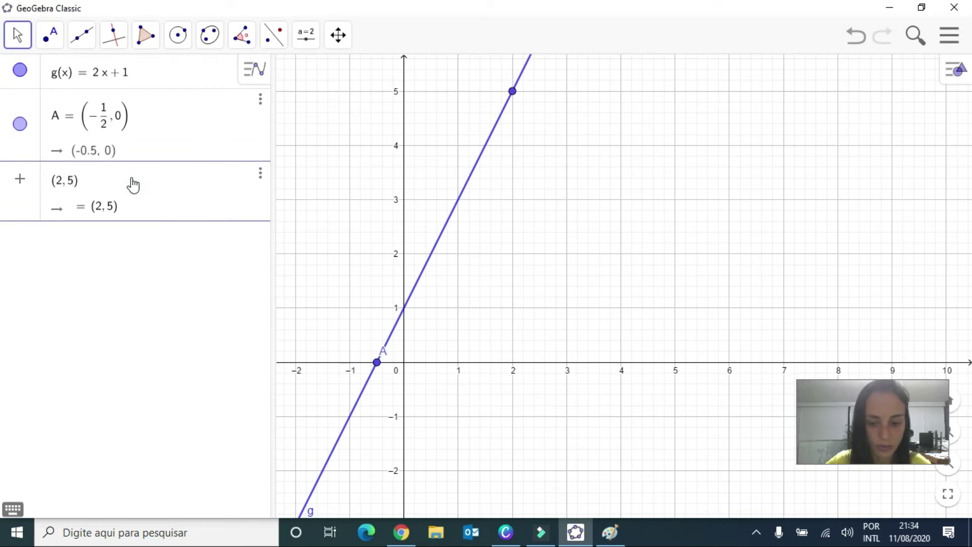
pyautogui.press('Return')
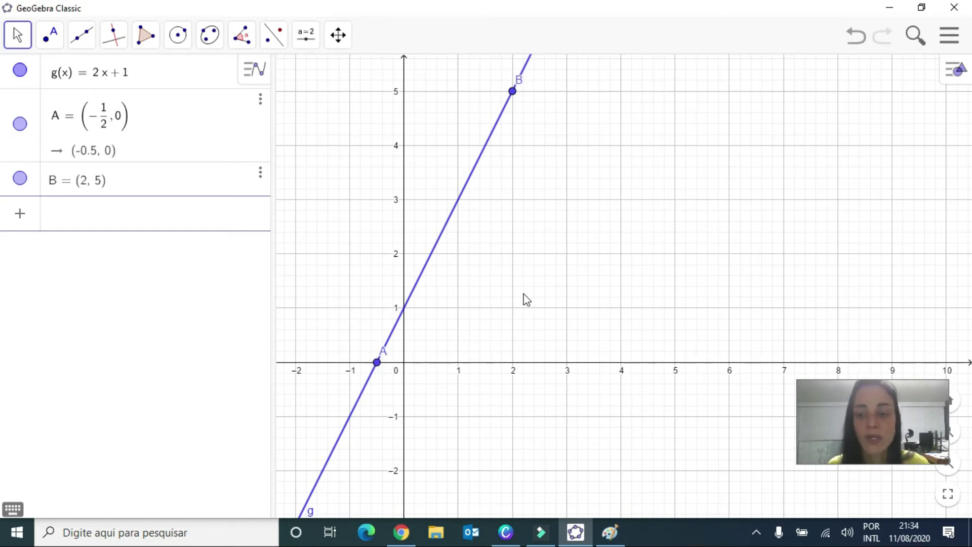
# Examine the graph of g at different scales, from the zero at (-1/2, 0) up along the line to the point (2, 5)
pyautogui.moveTo(544, 301); pyautogui.dragTo(661, 250)
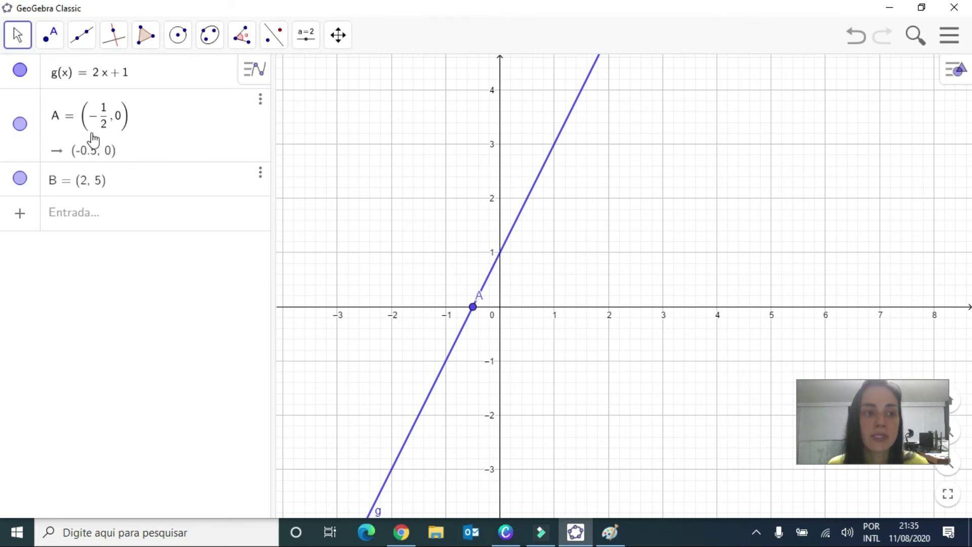
pyautogui.scroll(2, 564, 310)
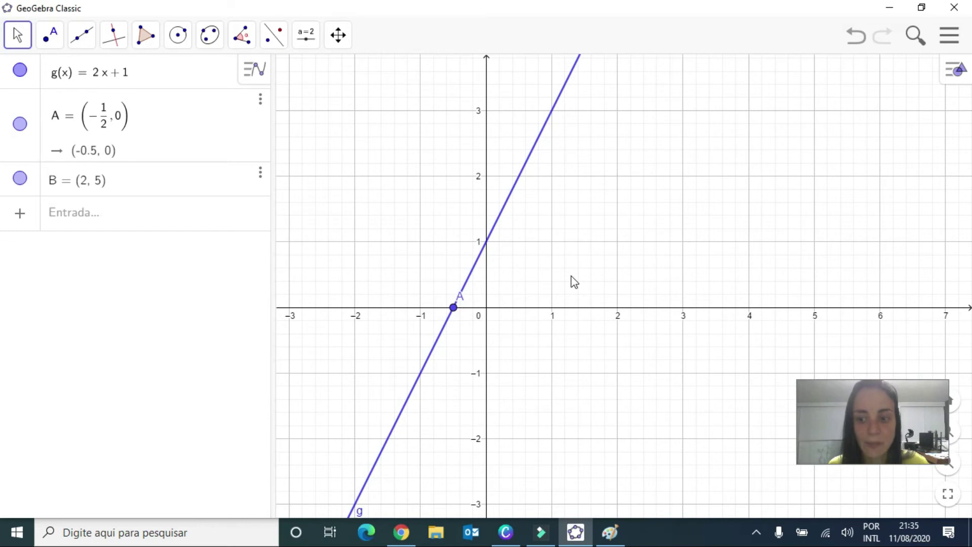
pyautogui.scroll(2, 572, 282)
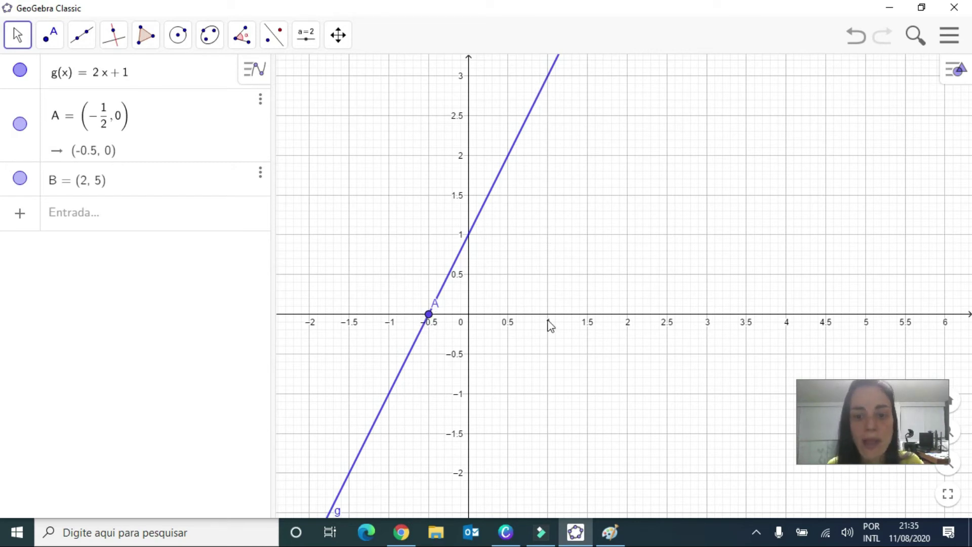
pyautogui.scroll(1, 578, 130)
pyautogui.moveTo(592, 222); pyautogui.dragTo(582, 332)
pyautogui.moveTo(582, 189); pyautogui.dragTo(549, 274)
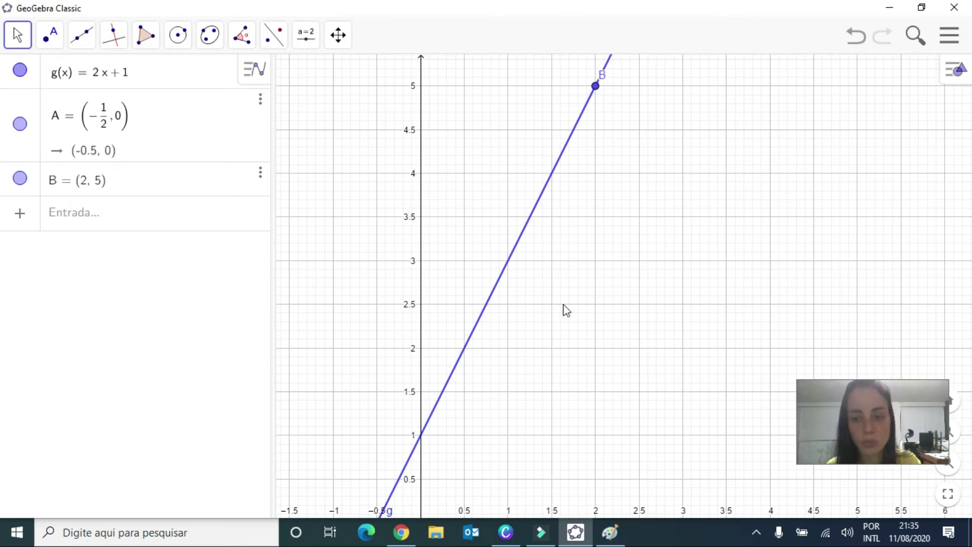
pyautogui.moveTo(561, 304); pyautogui.dragTo(601, 236)
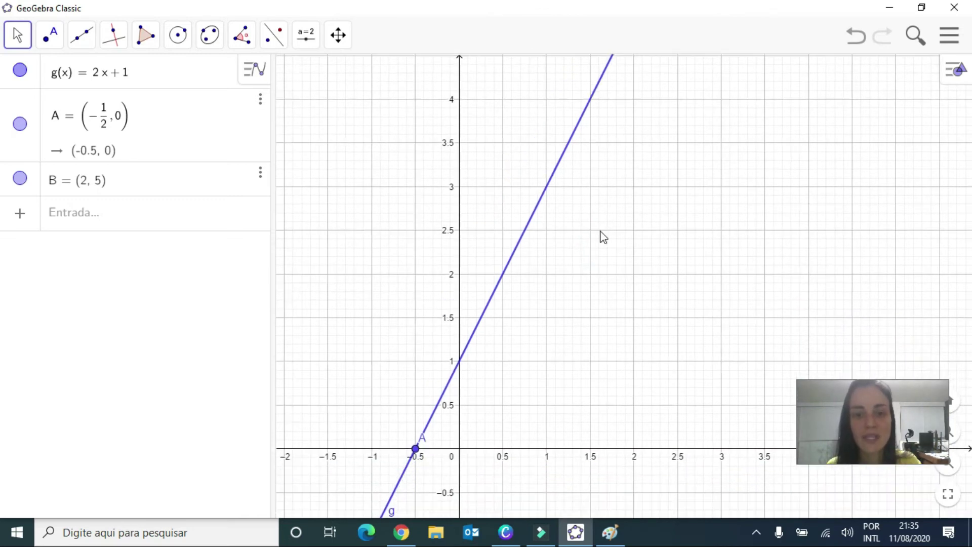
pyautogui.scroll(1, 601, 237)
pyautogui.scroll(-1, 602, 237)
pyautogui.scroll(-3, 602, 237)
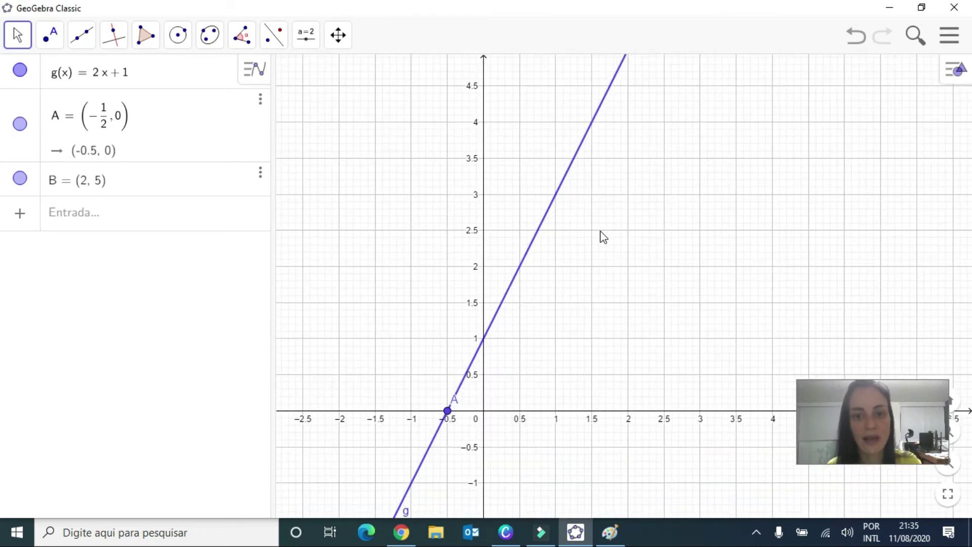
pyautogui.scroll(-2, 602, 237)
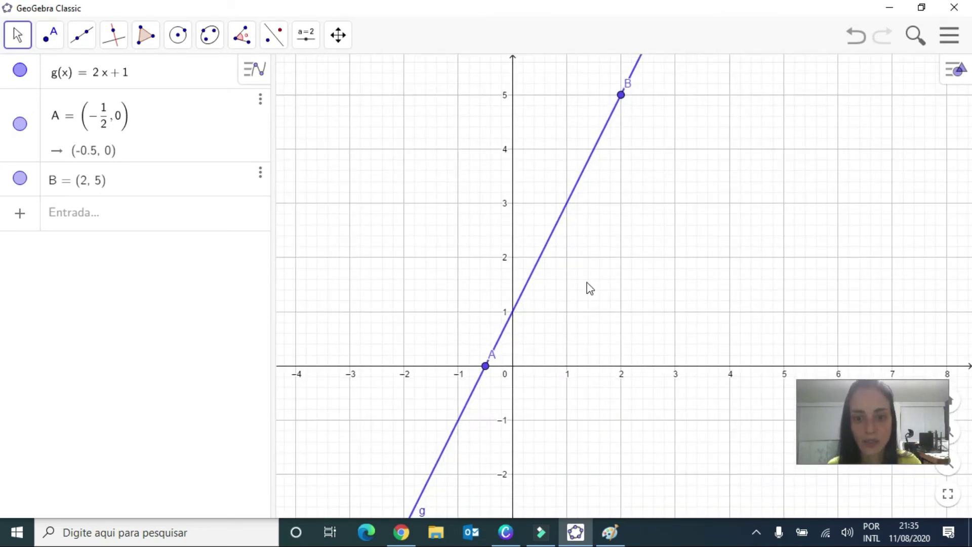
pyautogui.moveTo(587, 287); pyautogui.dragTo(608, 250)
pyautogui.scroll(-3, 607, 250)
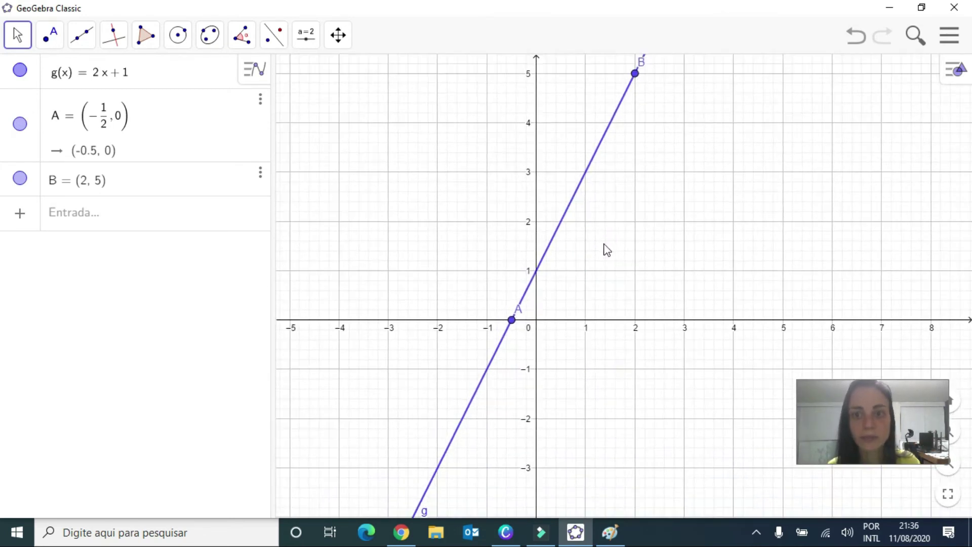
pyautogui.scroll(-1, 607, 249)
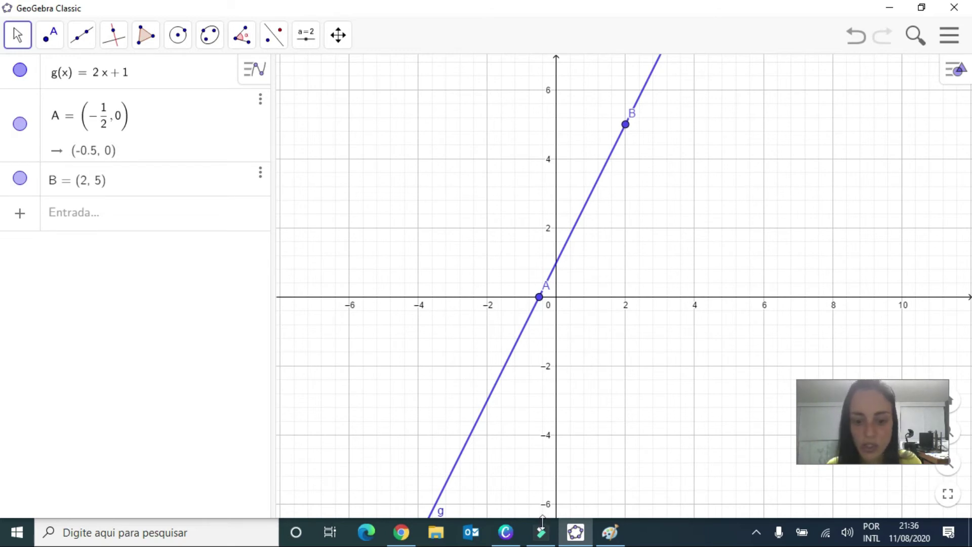
# Switch to the Canva presentation, present it full screen from page 37 and advance to the example slide on graphing f(x)=2x+3
pyautogui.moveTo(505, 532)
pyautogui.click(522, 494)
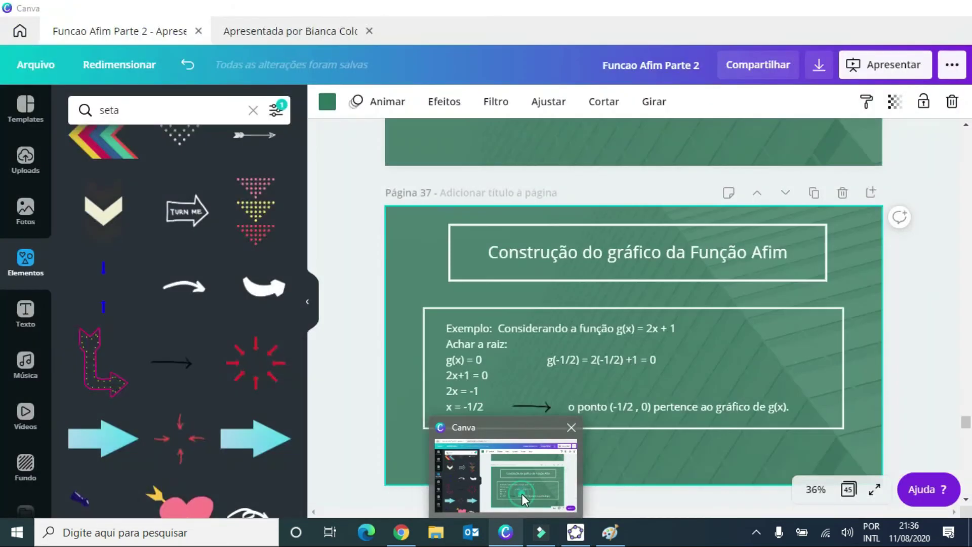
pyautogui.click(895, 67)
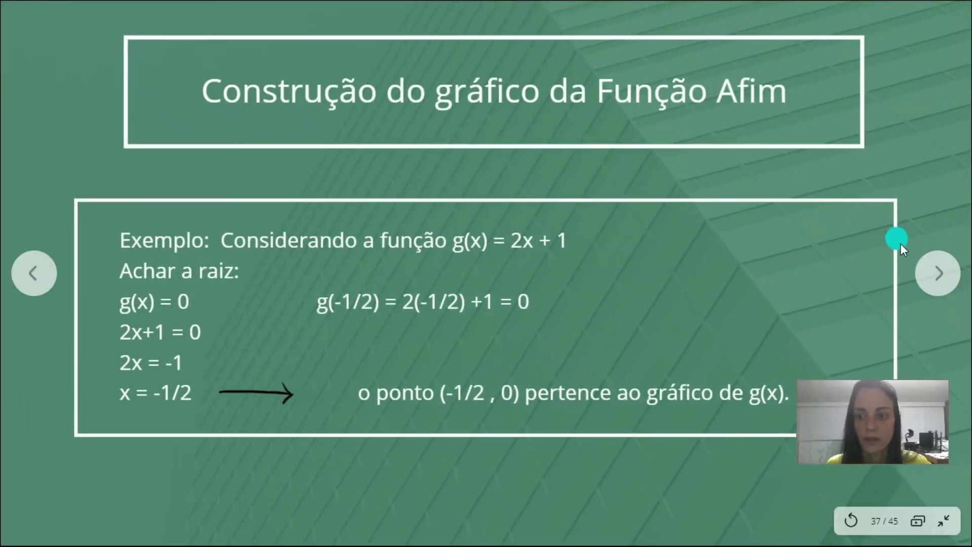
pyautogui.click(933, 280)
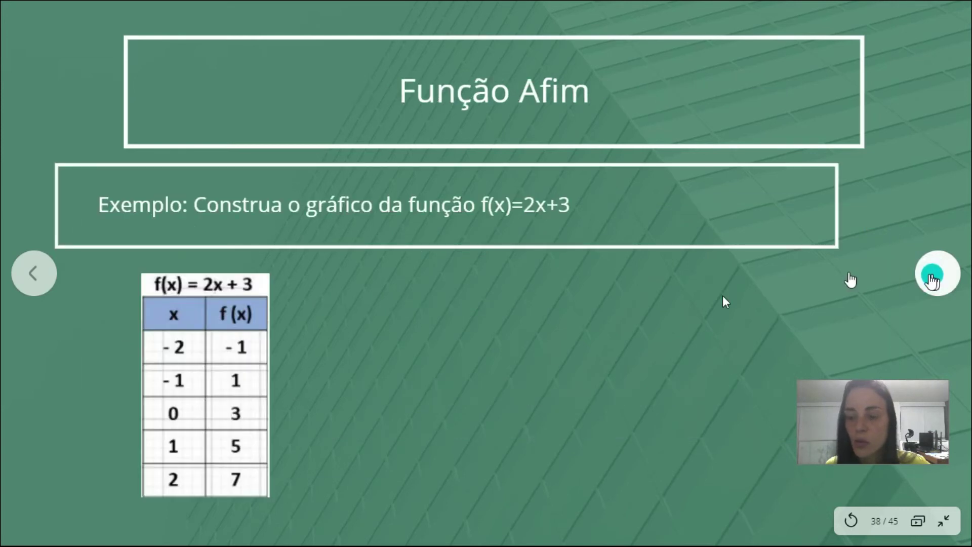
pyautogui.click(704, 305)
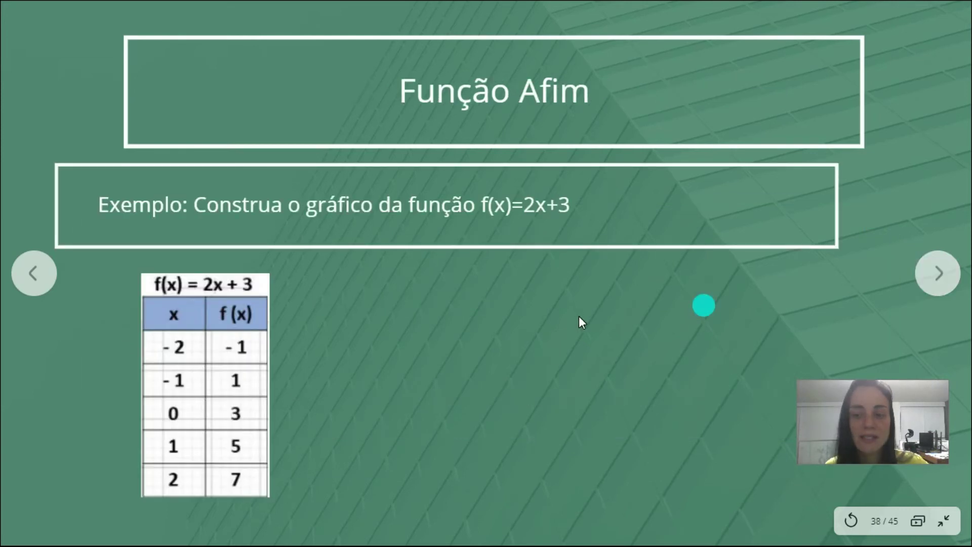